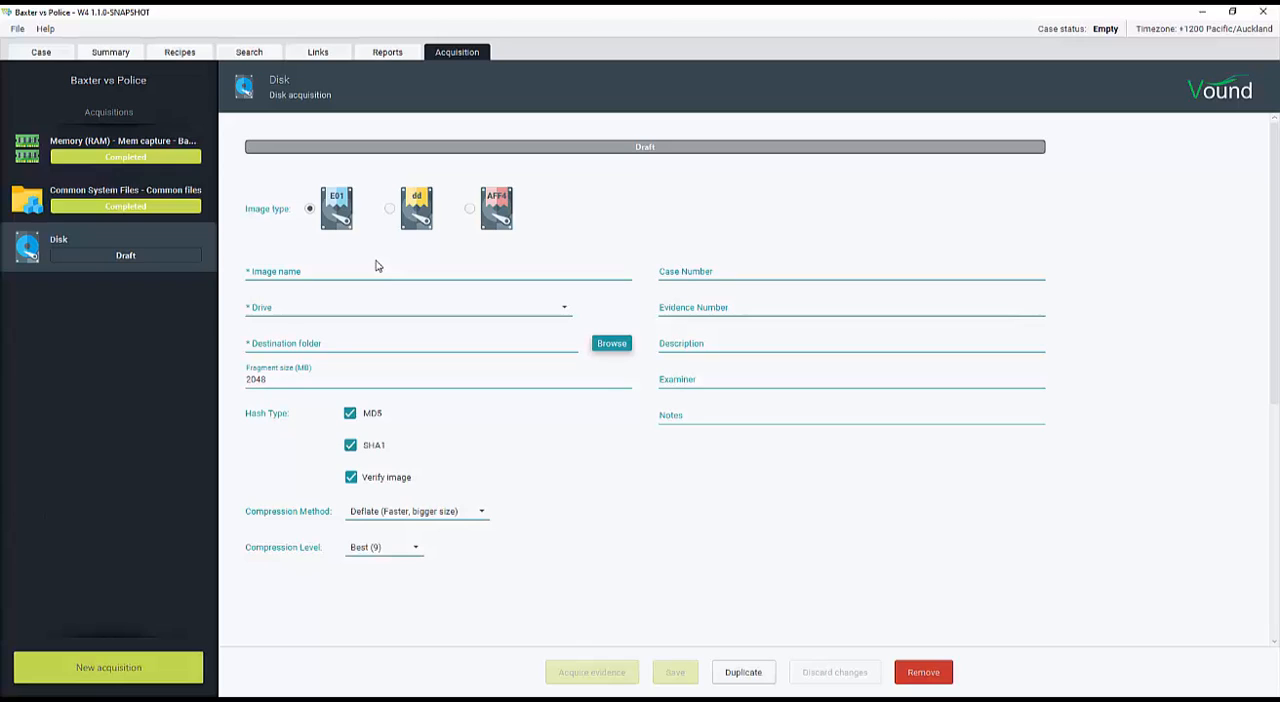
Try the AFF4 and dd image types for the disk acquisition and return to E01
click(470, 209)
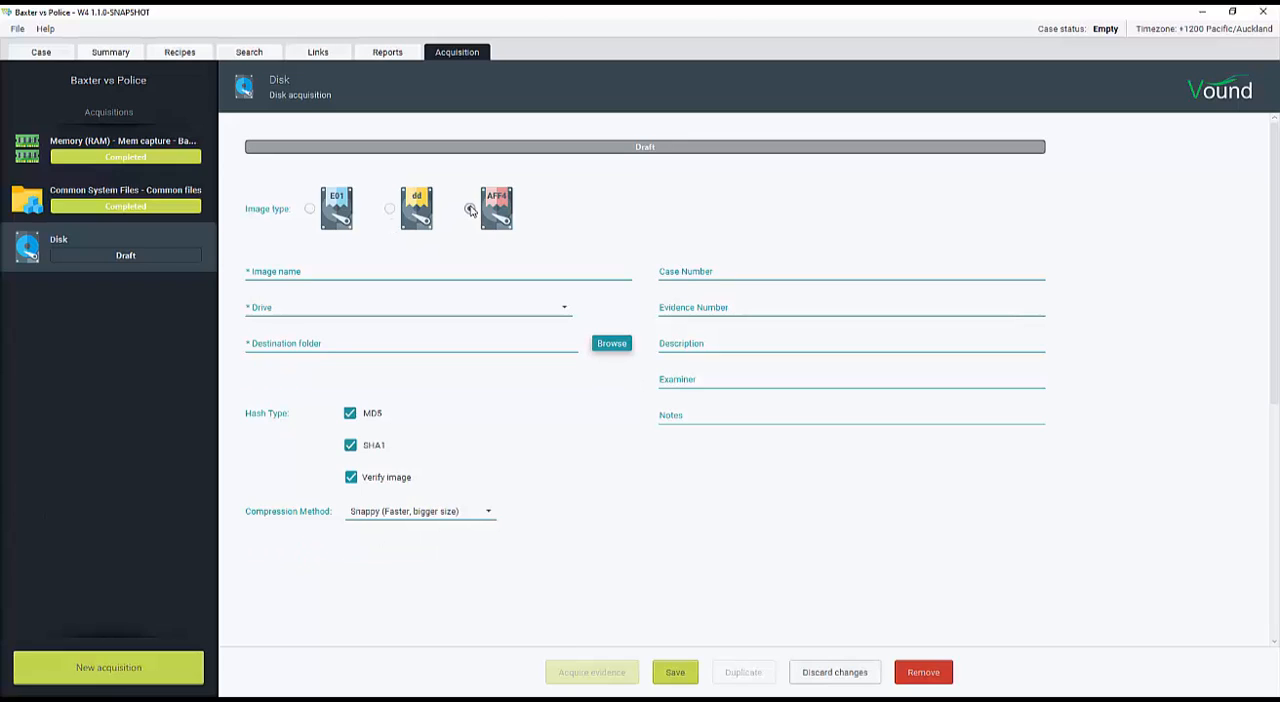
click(390, 210)
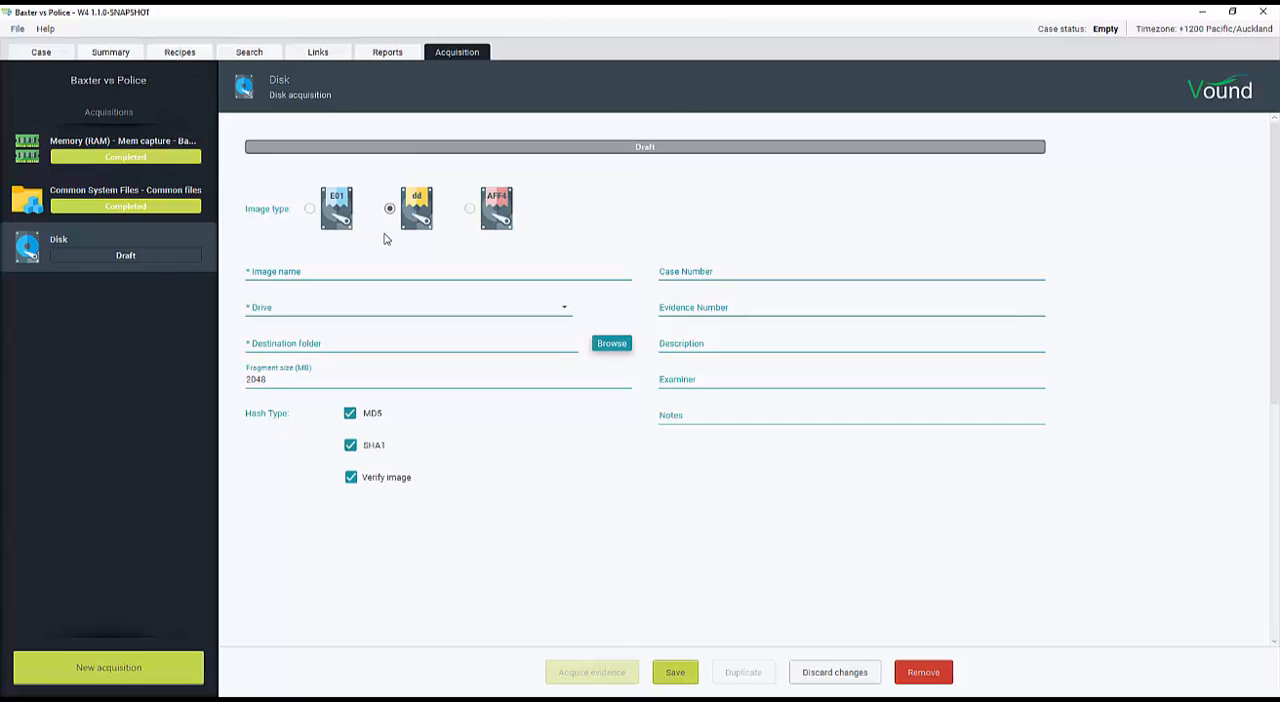
click(310, 210)
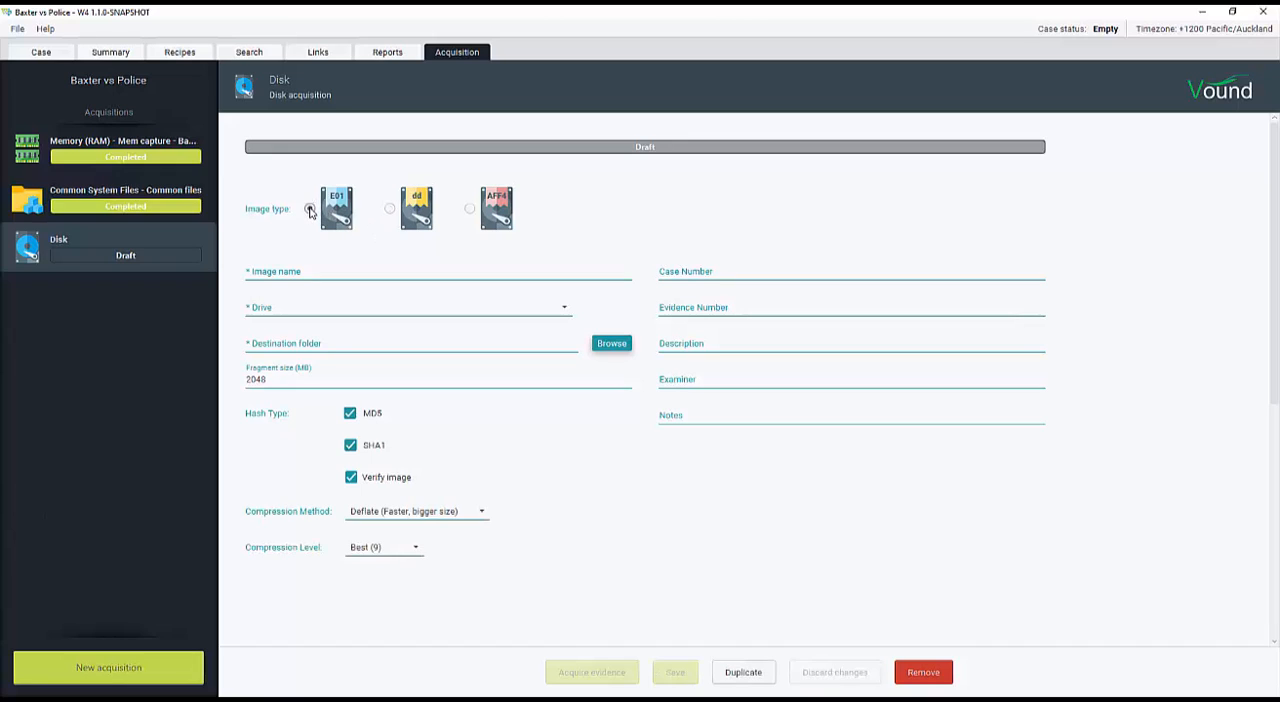
Name the disk image "Baxters system" and choose PHYSICALDRIVE3, Samsung SSD 970 EVO Plus 500GB, as the drive
click(317, 271)
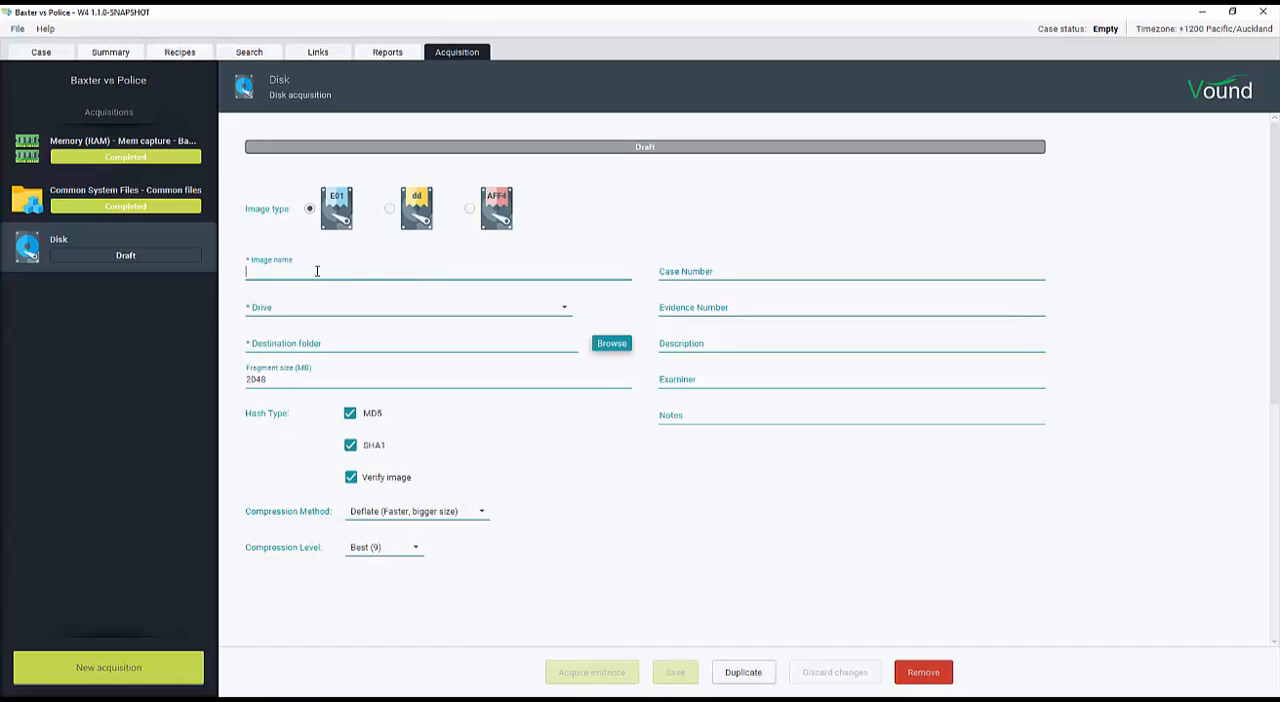
text(Baxters system)
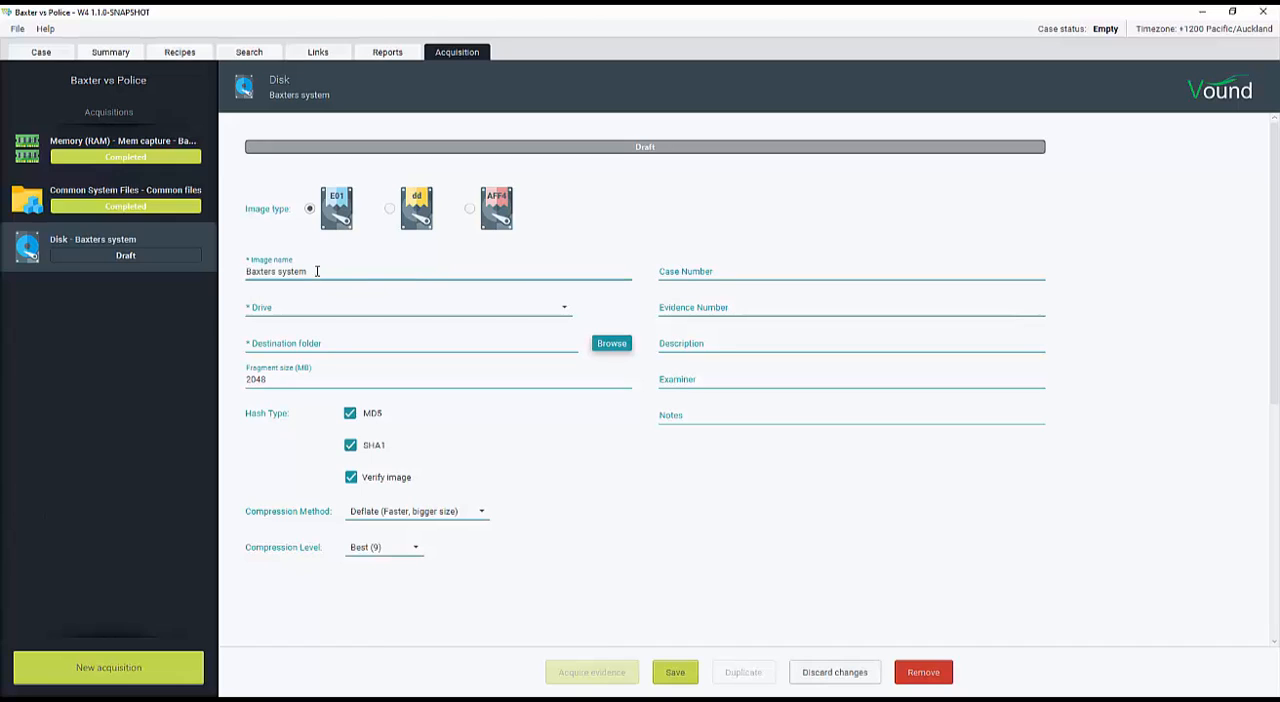
click(564, 310)
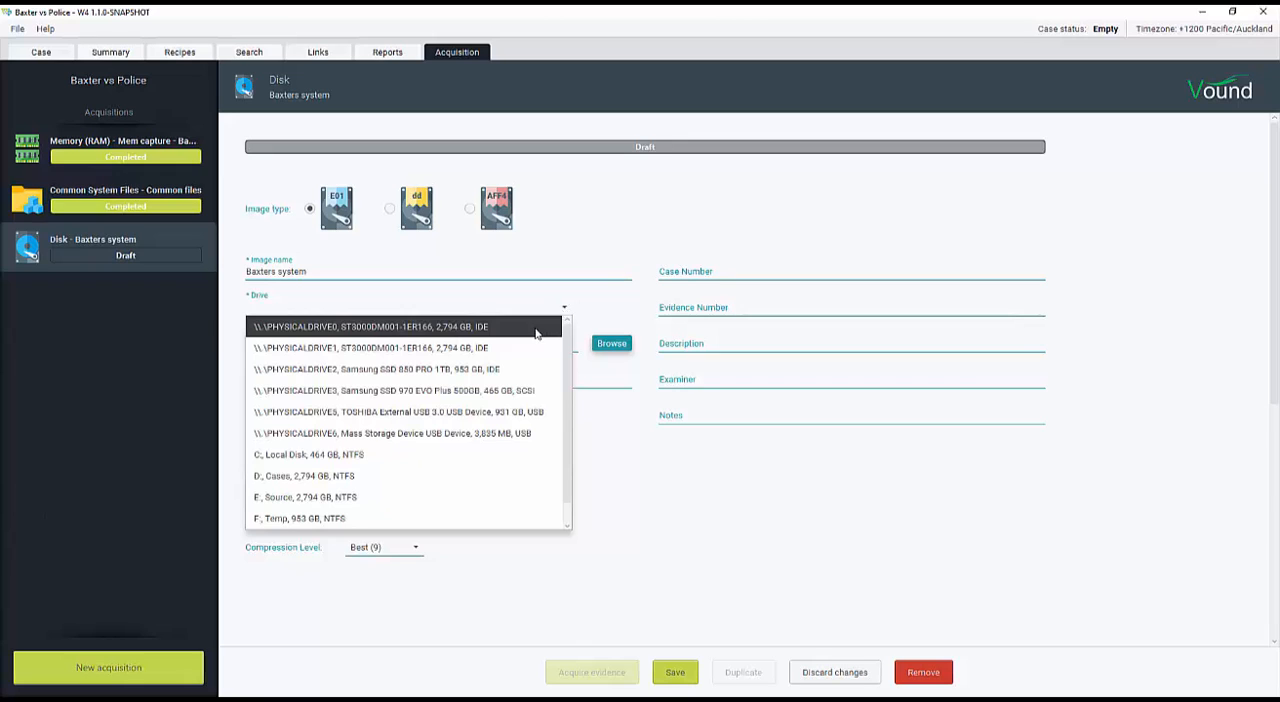
click(492, 390)
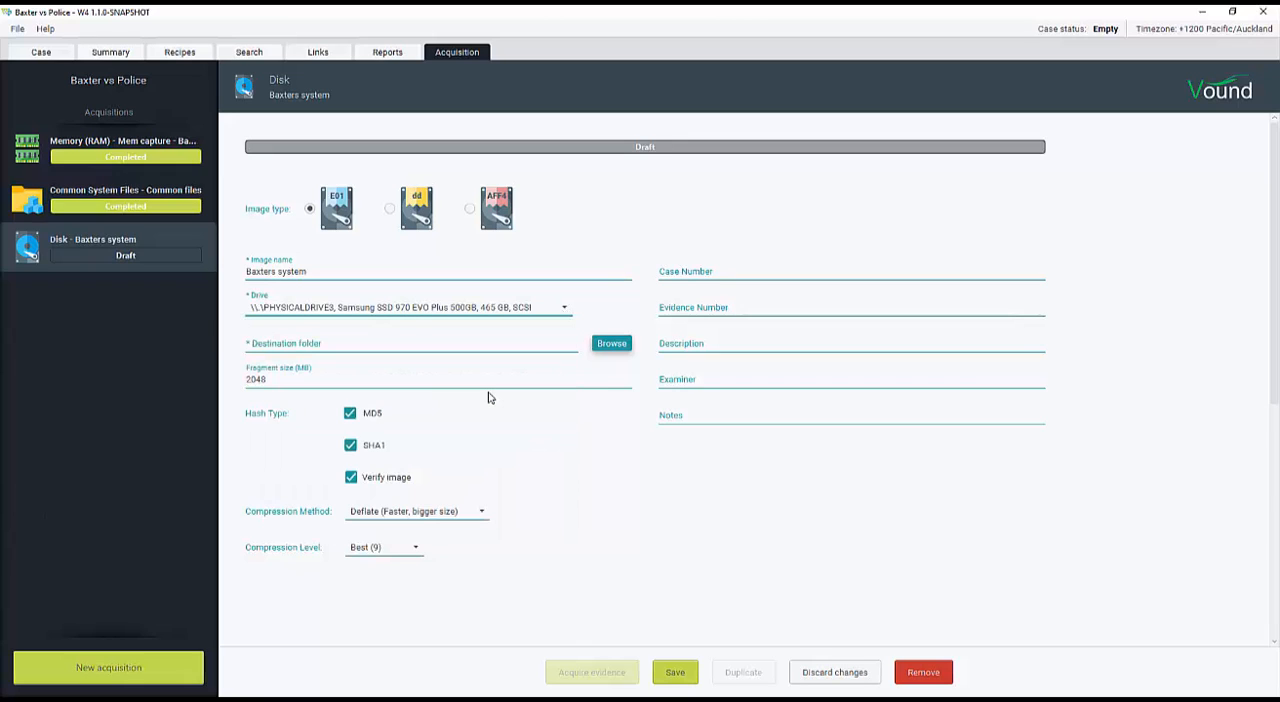
Create a folder named Acquisition inside the Baxter vs Police case folder and set it as the image destination
click(608, 345)
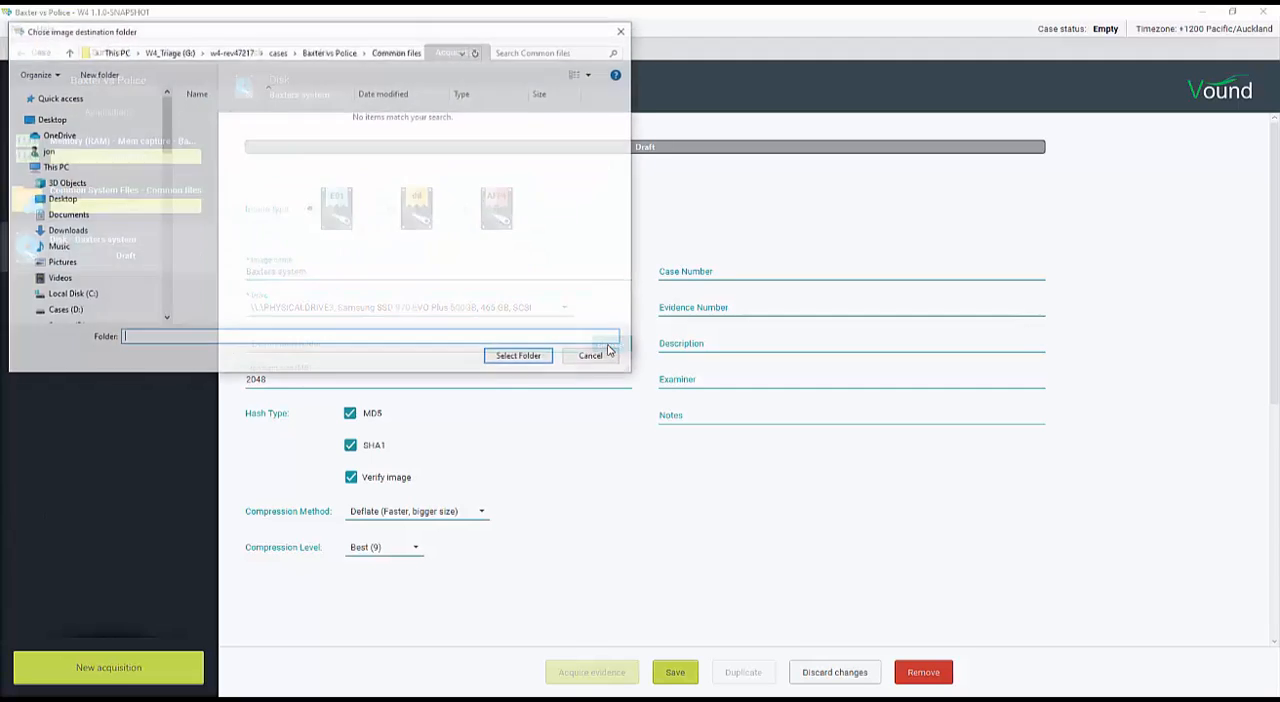
click(122, 303)
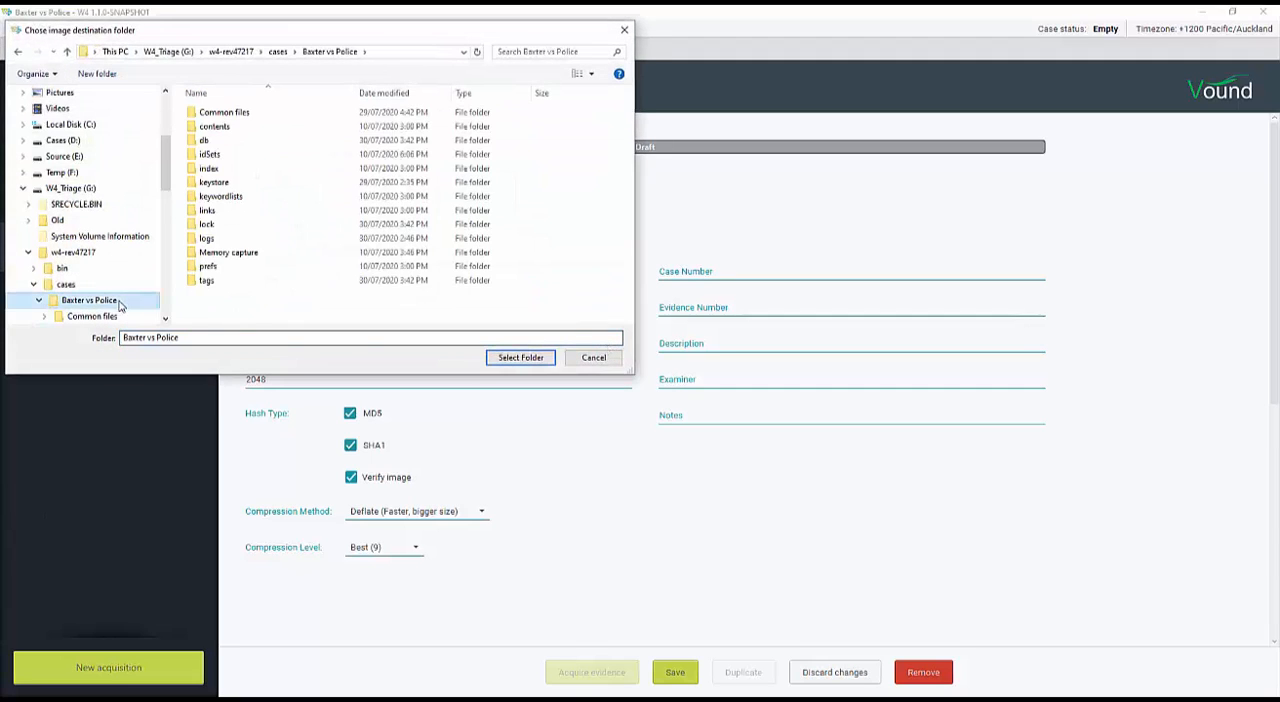
right_click(209, 308)
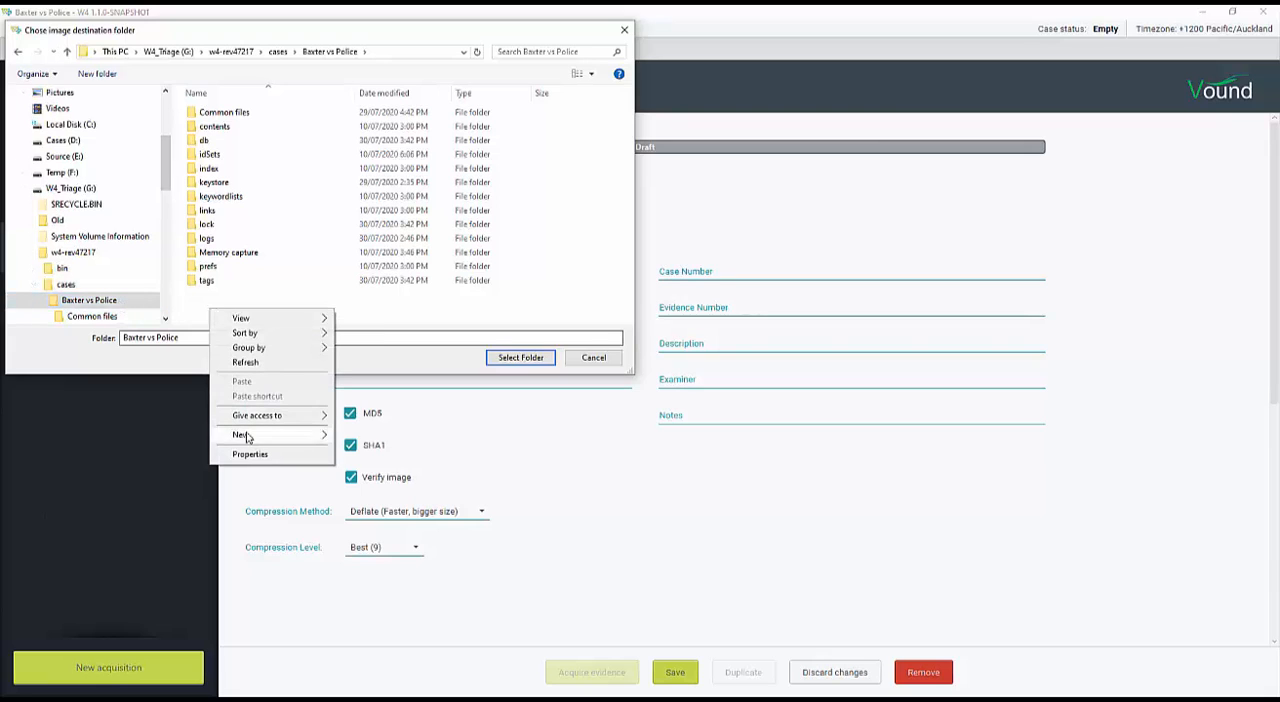
mouse_move(262, 437)
click(360, 438)
text(Acquisition)
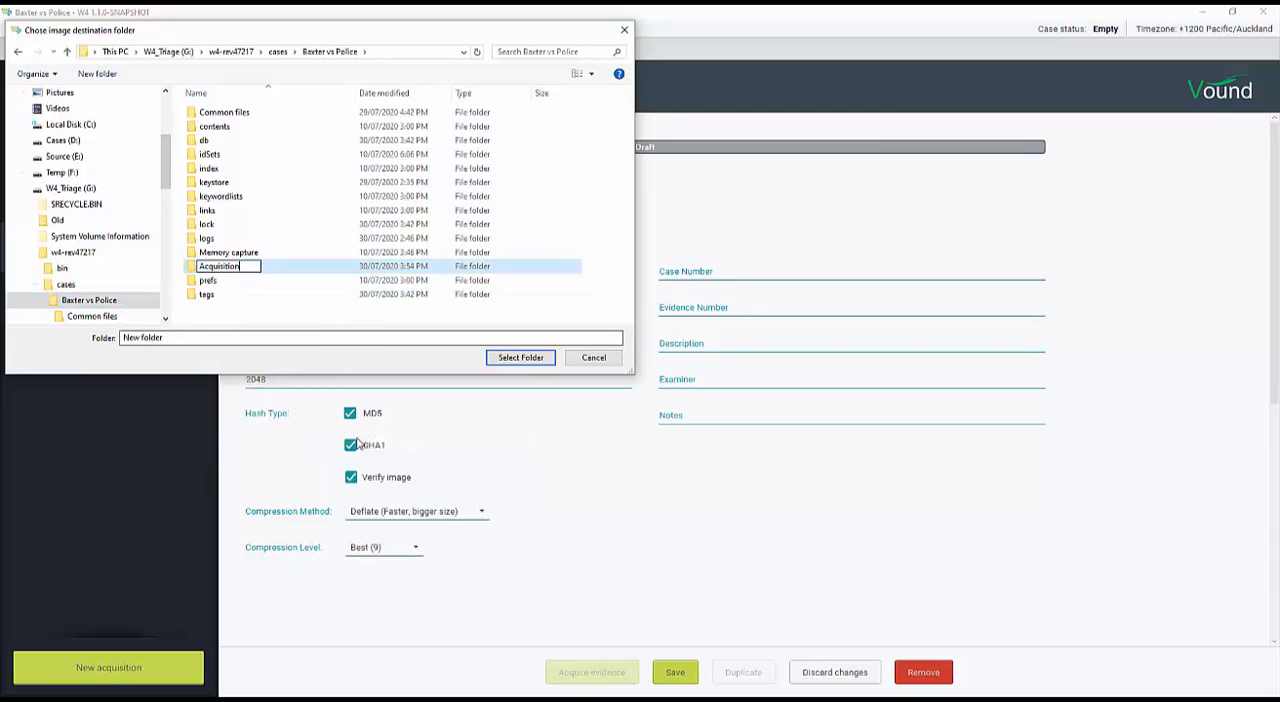
key(Return)
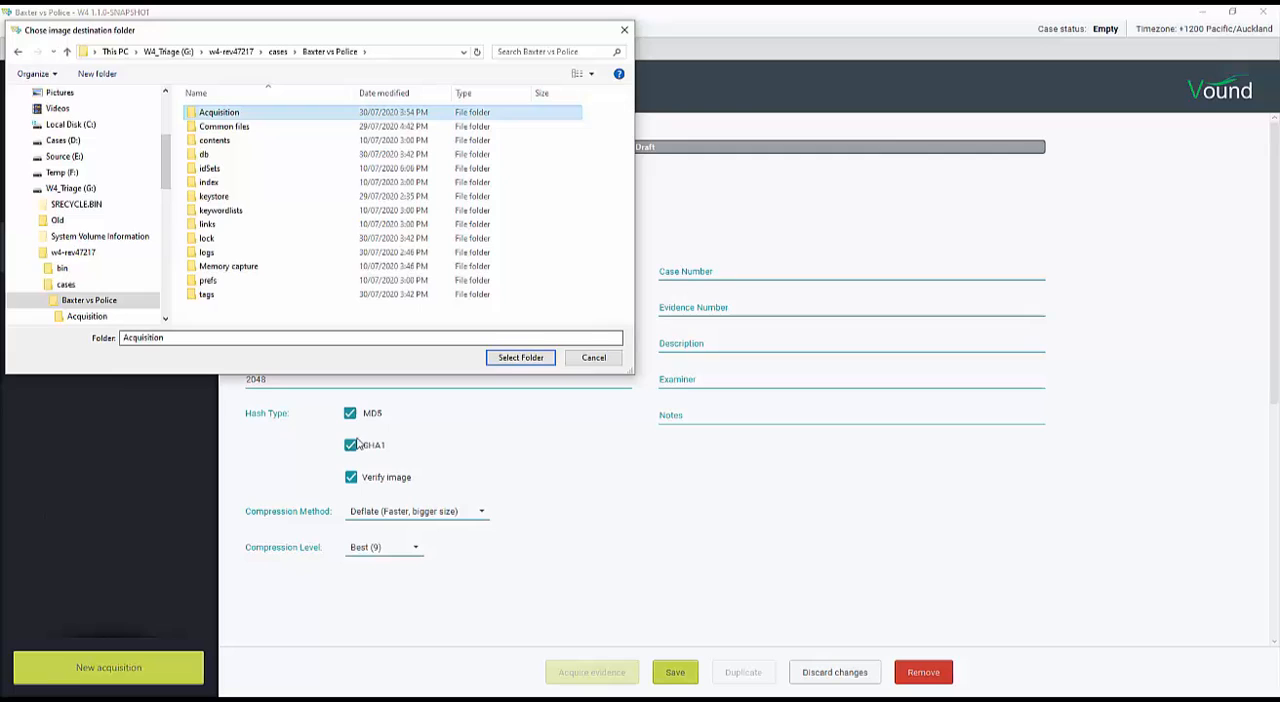
click(508, 362)
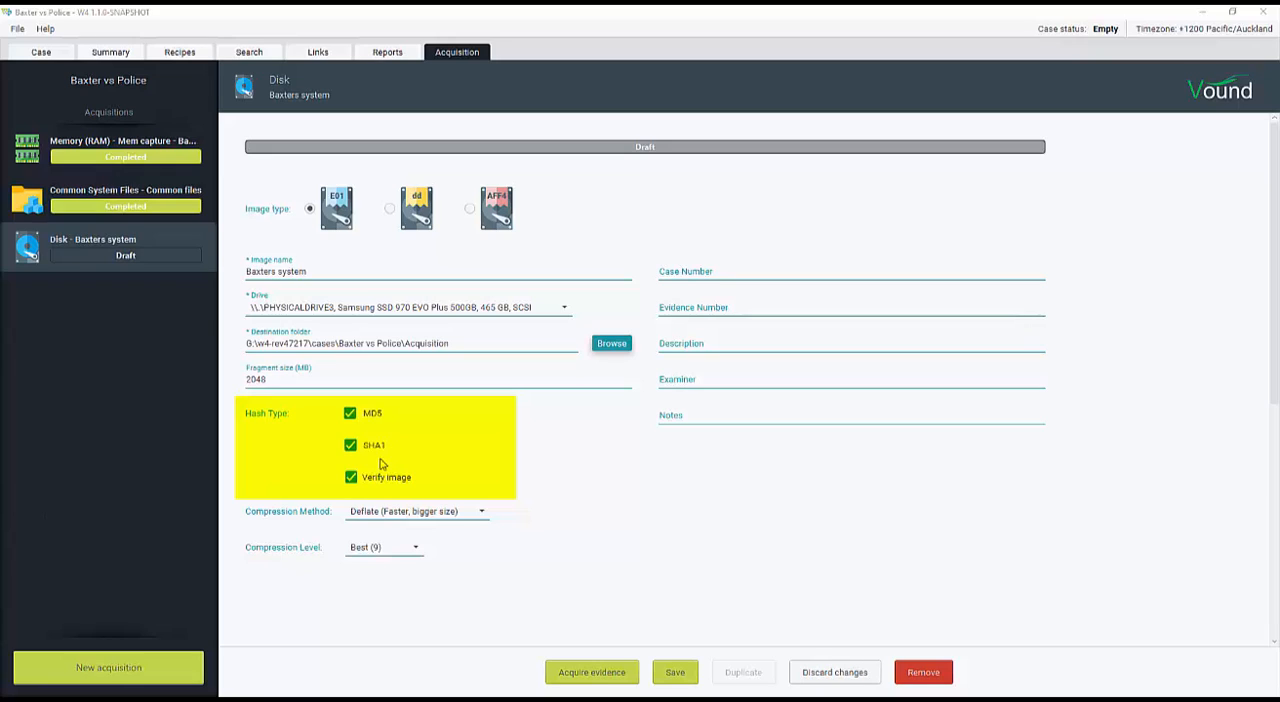
Turn image verification off and back on
click(353, 480)
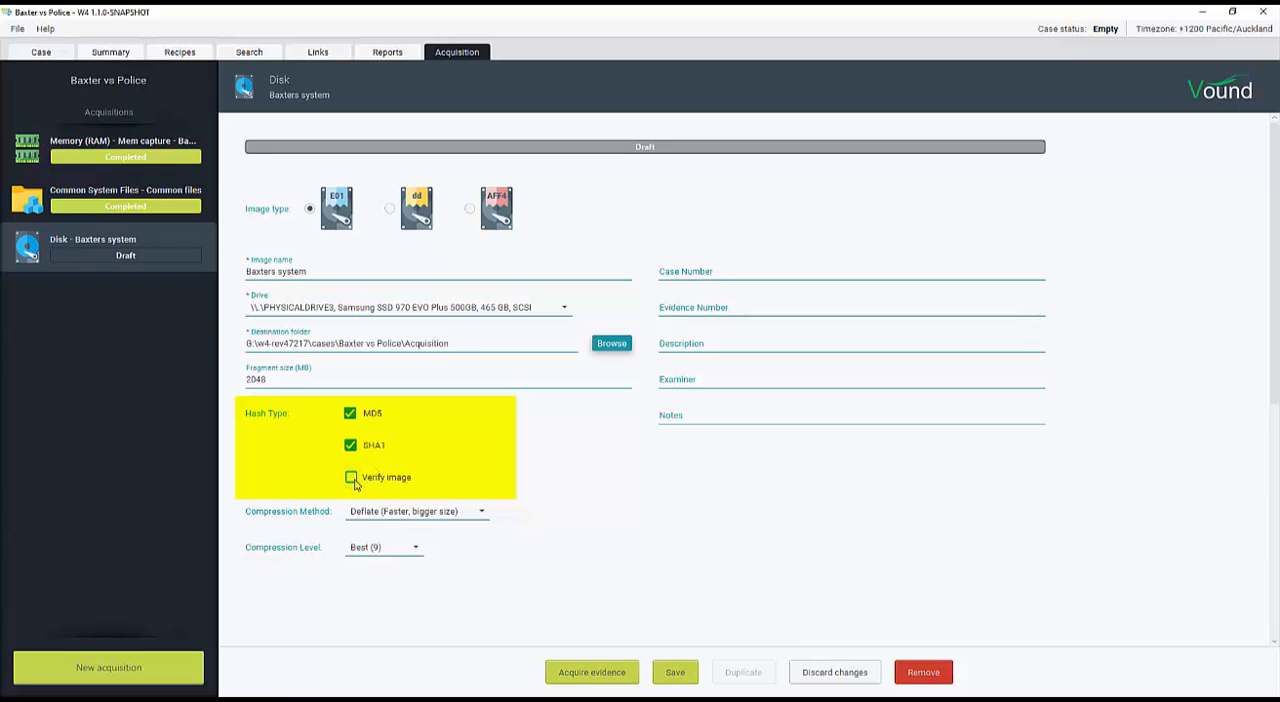
click(352, 478)
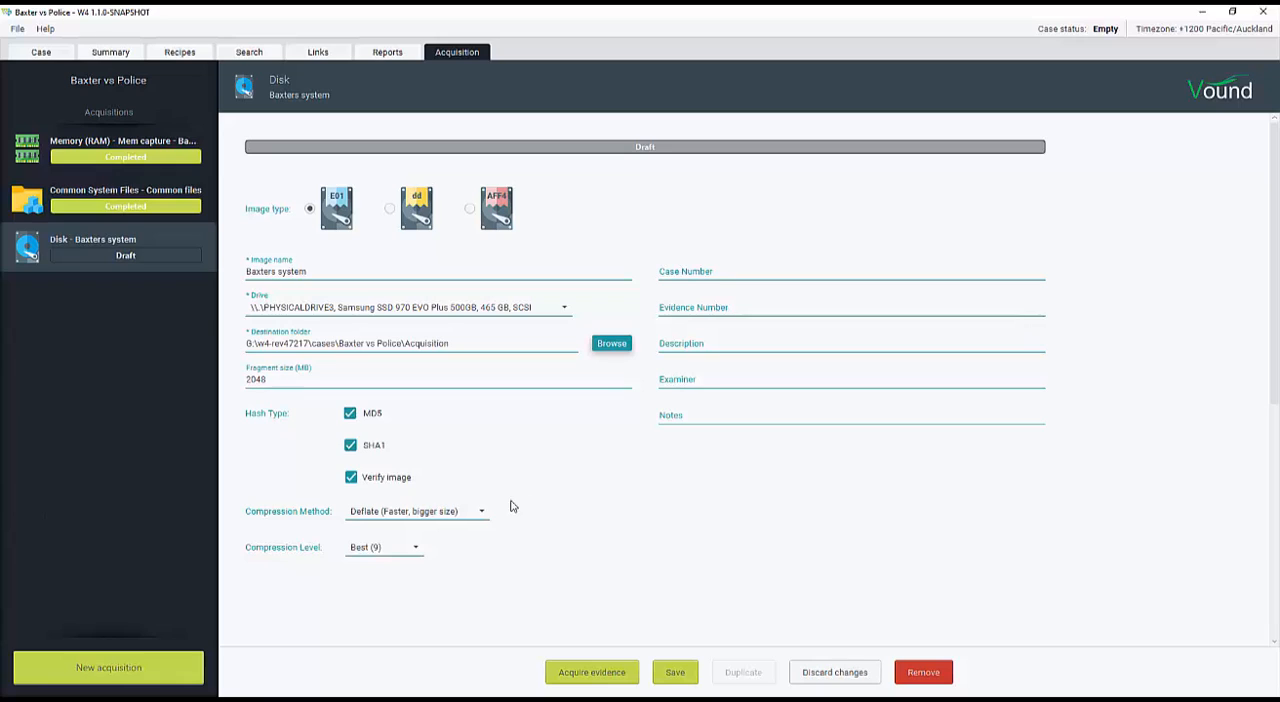
Compare the compression methods offered for E01 and AFF4 images, and return the image type to E01
click(482, 514)
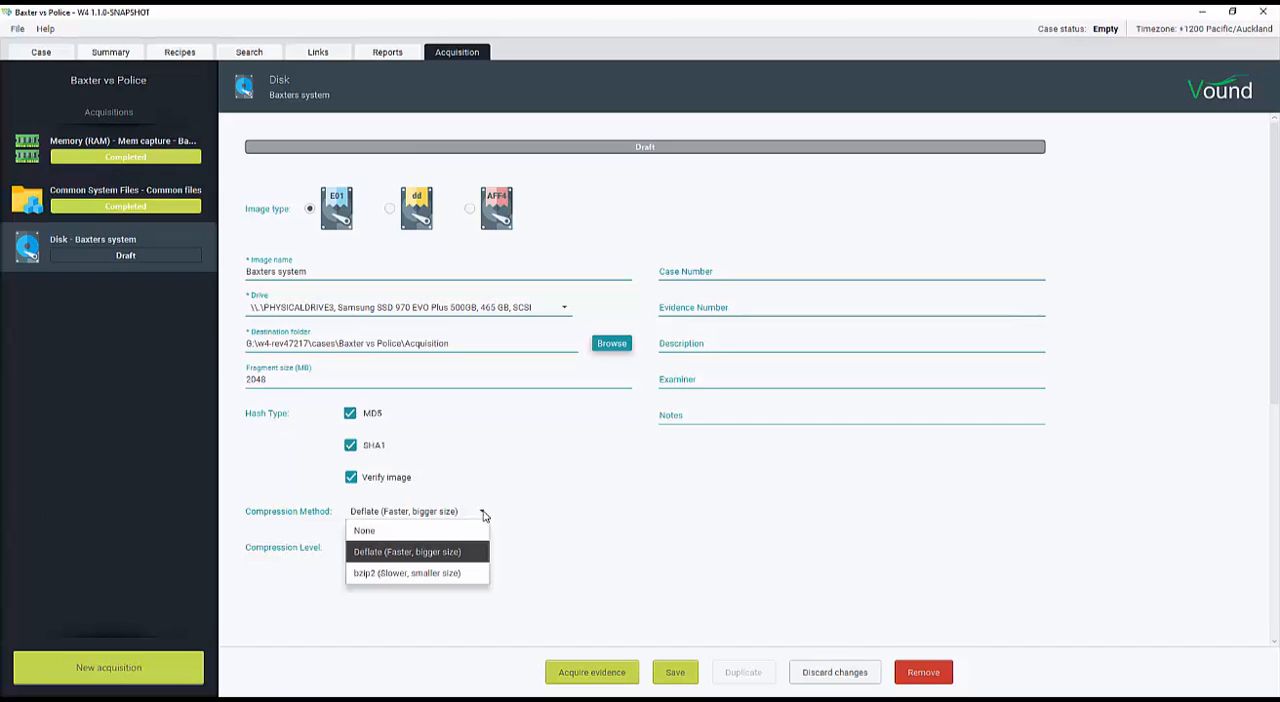
click(497, 516)
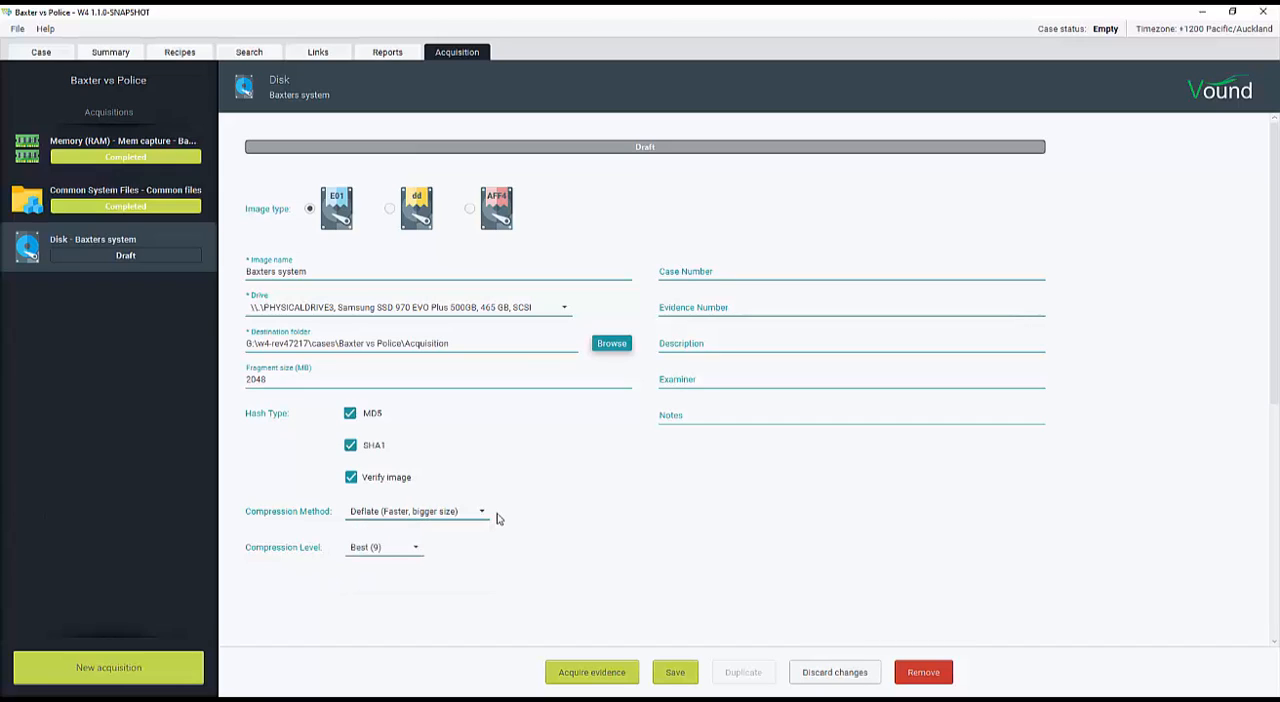
click(469, 209)
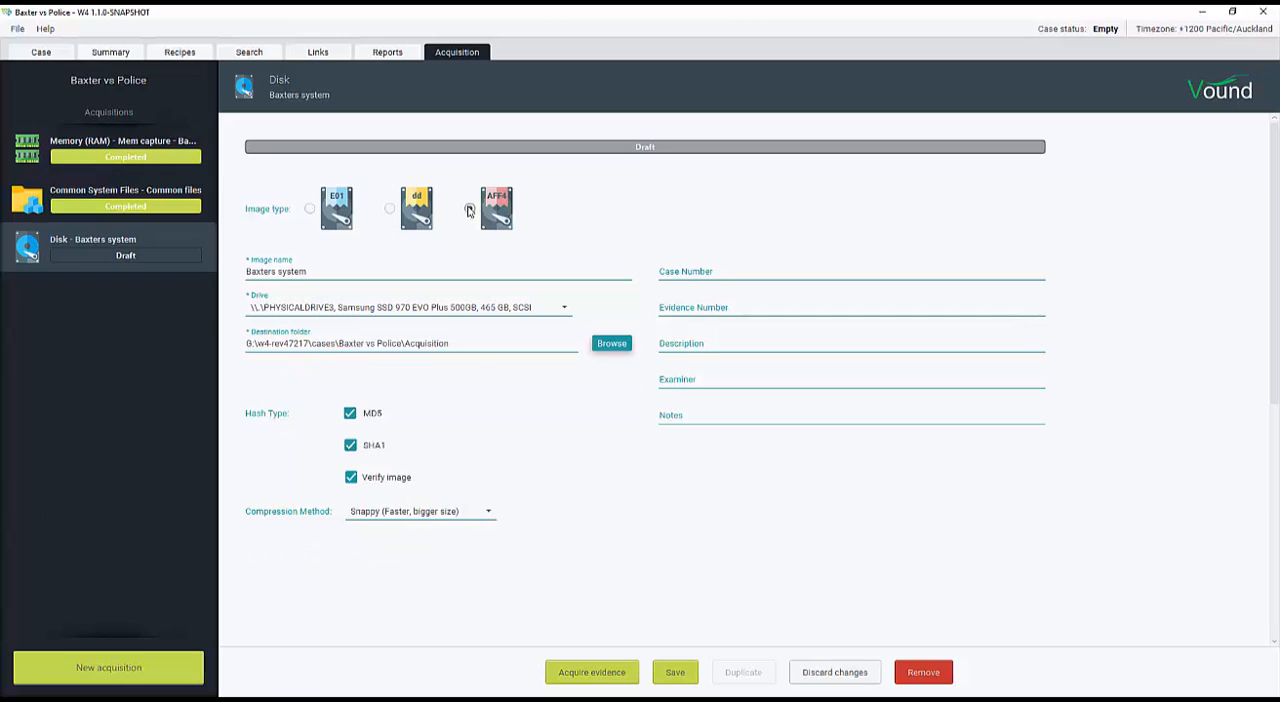
click(485, 518)
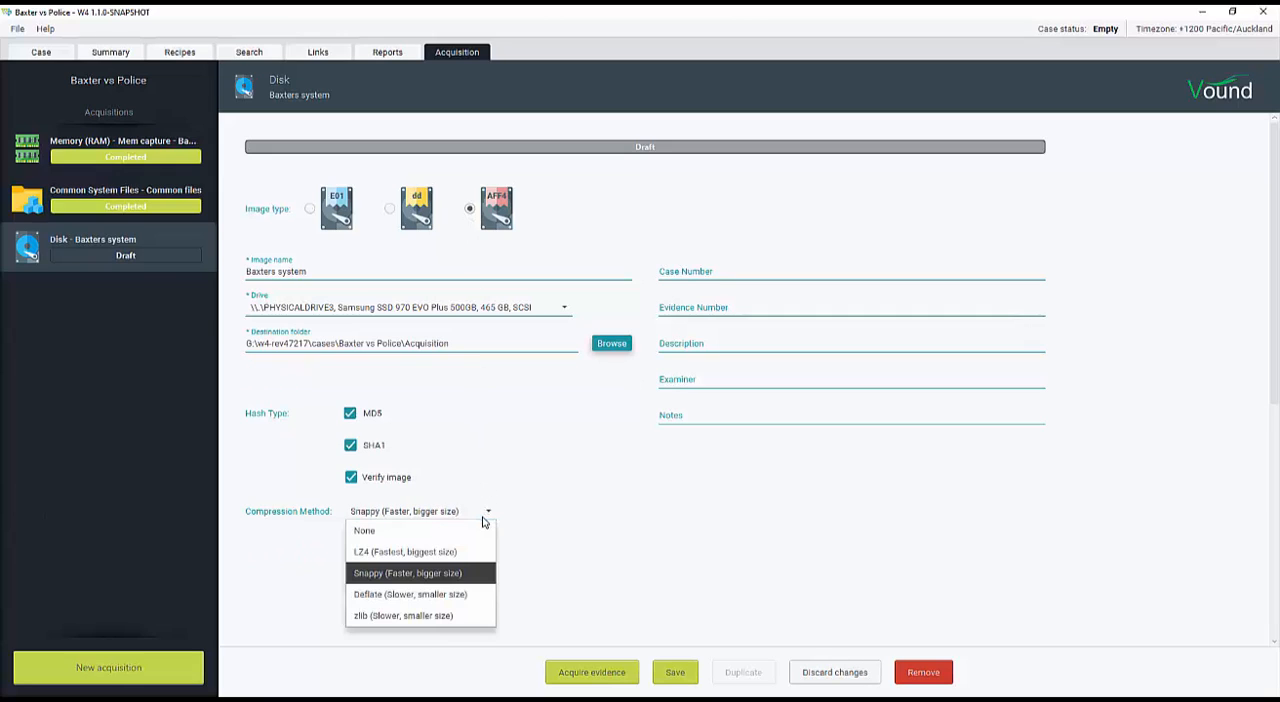
click(484, 520)
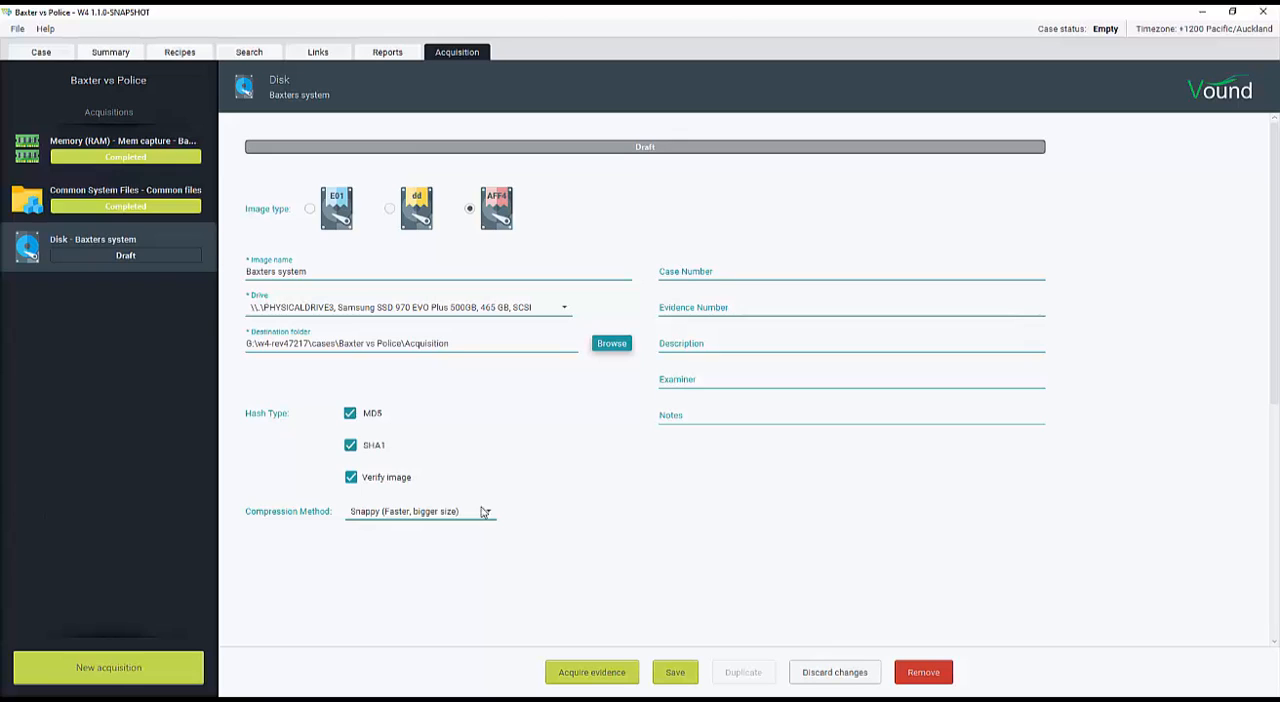
click(309, 209)
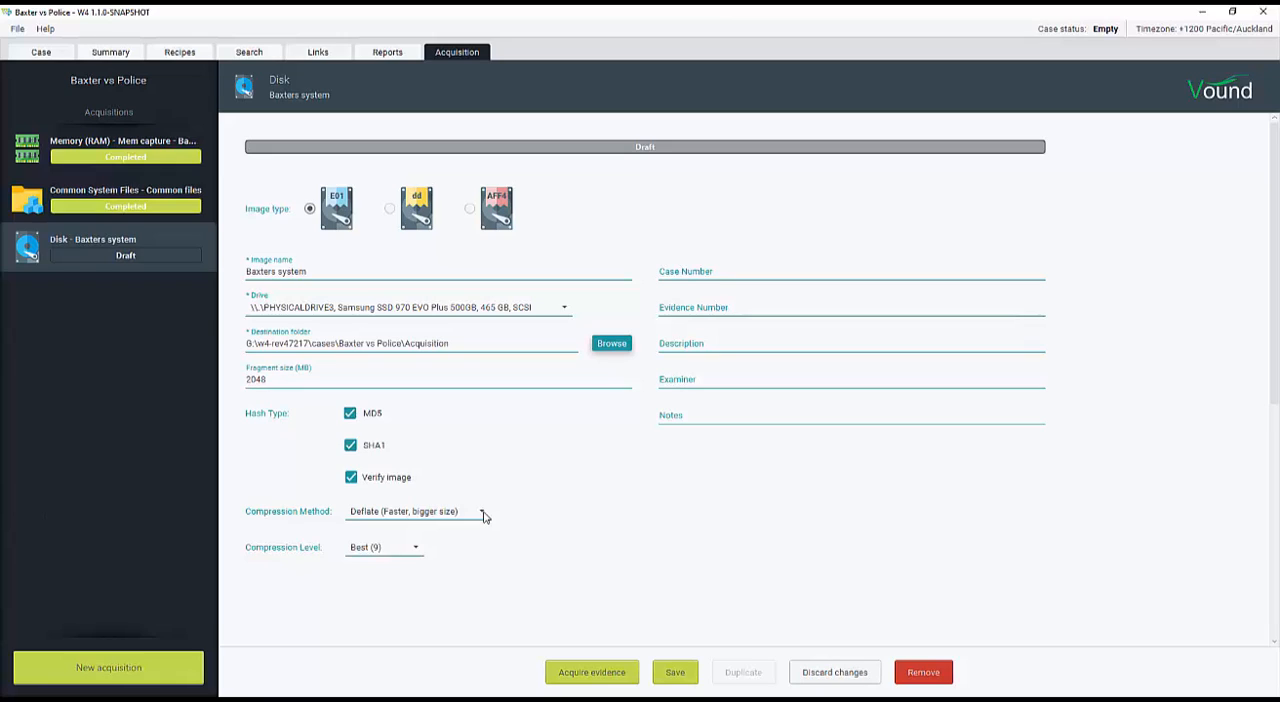
Try compression levels None (0), Fast (1) and Default (5), and return to Best (9)
click(418, 548)
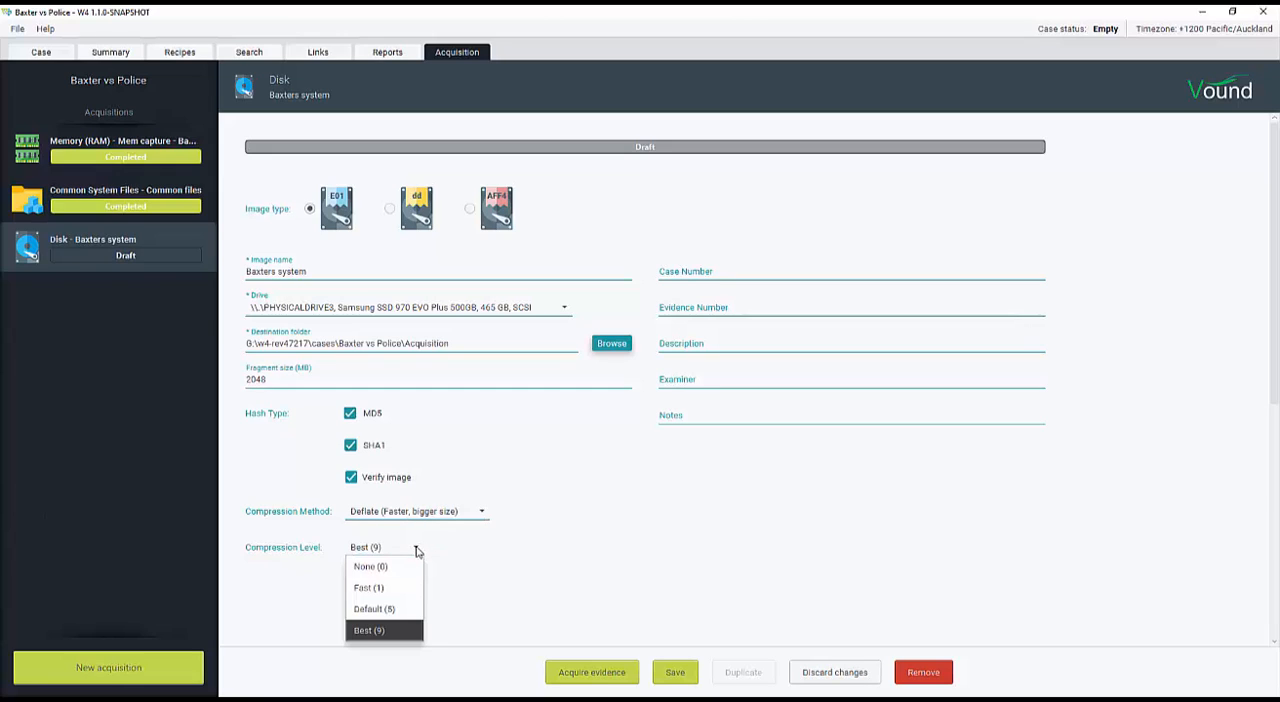
click(403, 567)
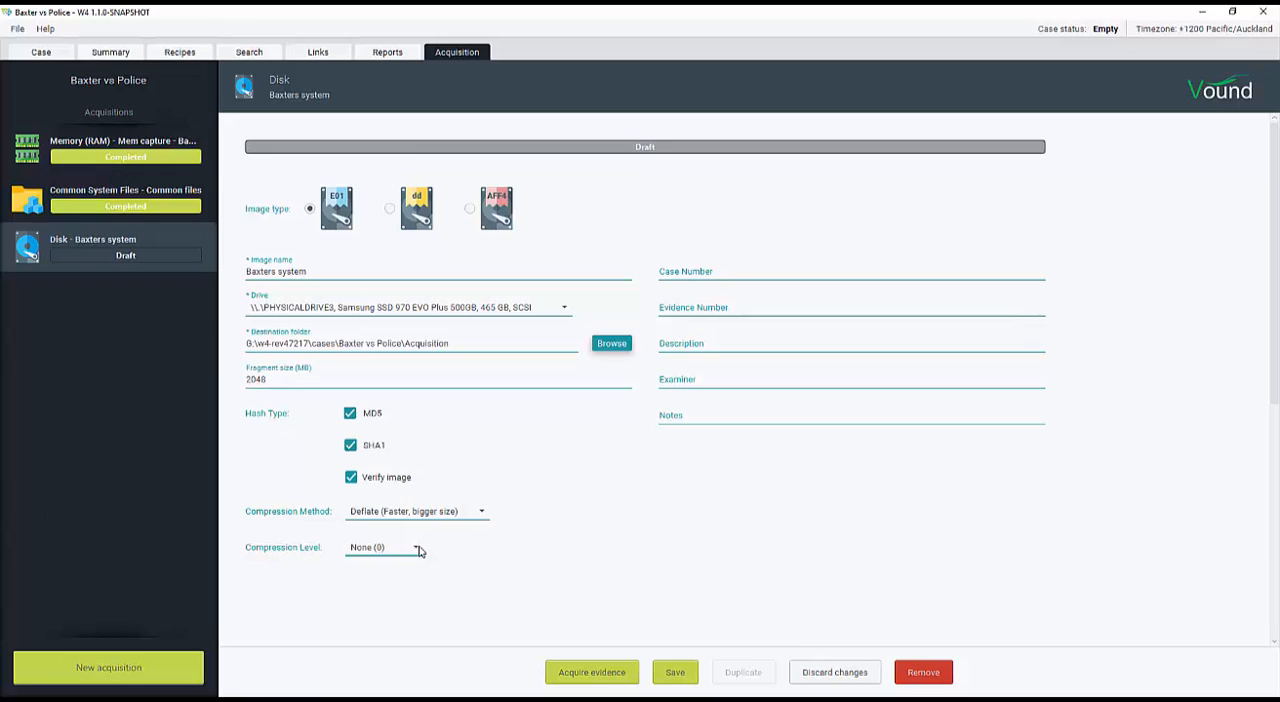
click(418, 550)
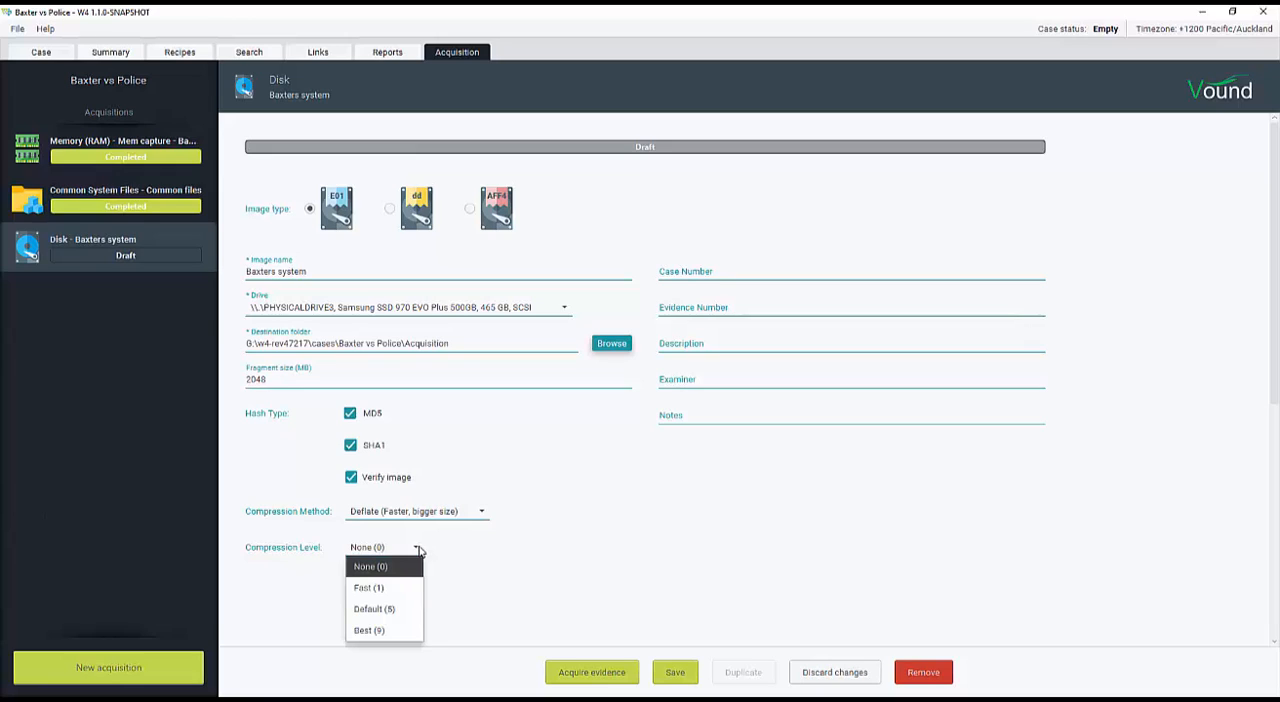
click(388, 588)
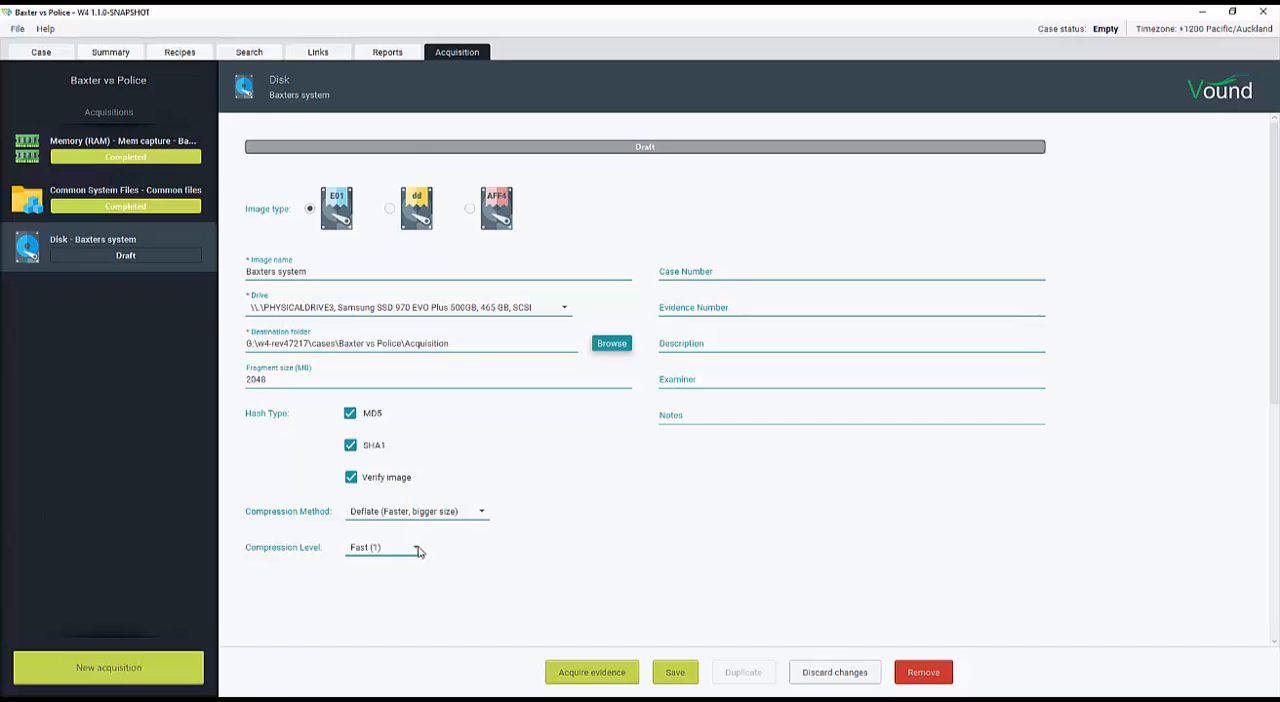
click(419, 552)
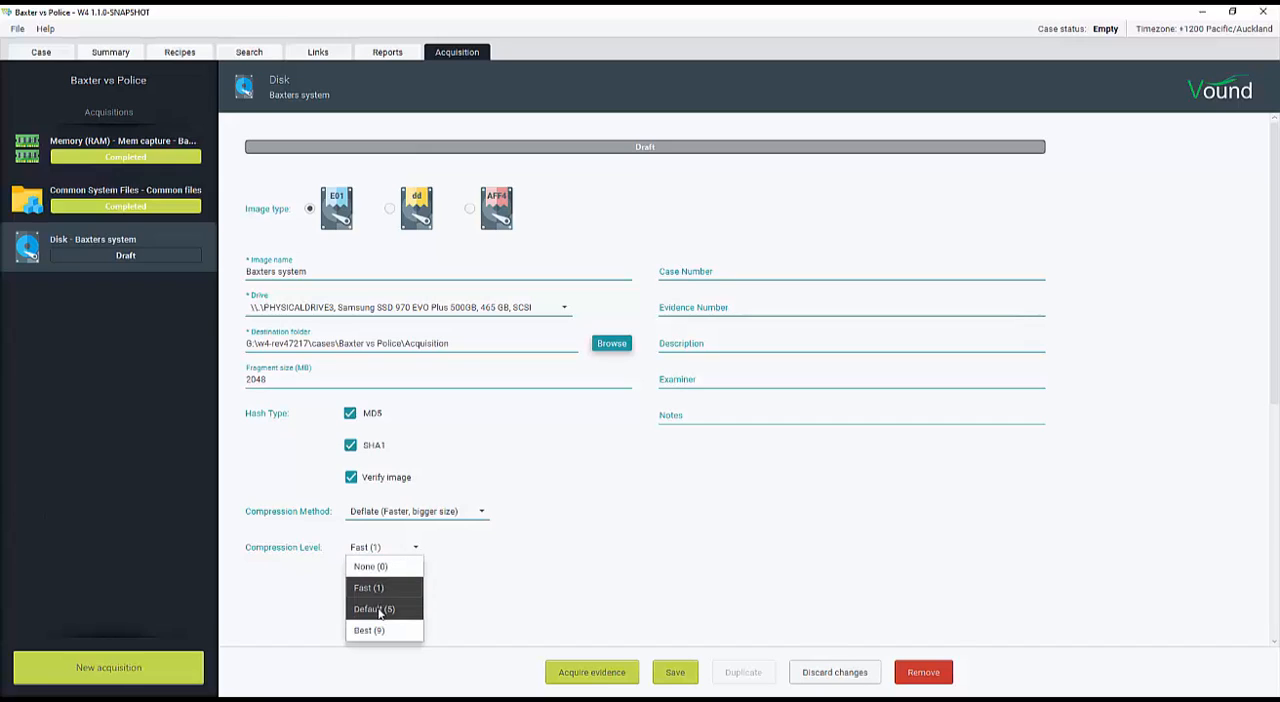
click(381, 606)
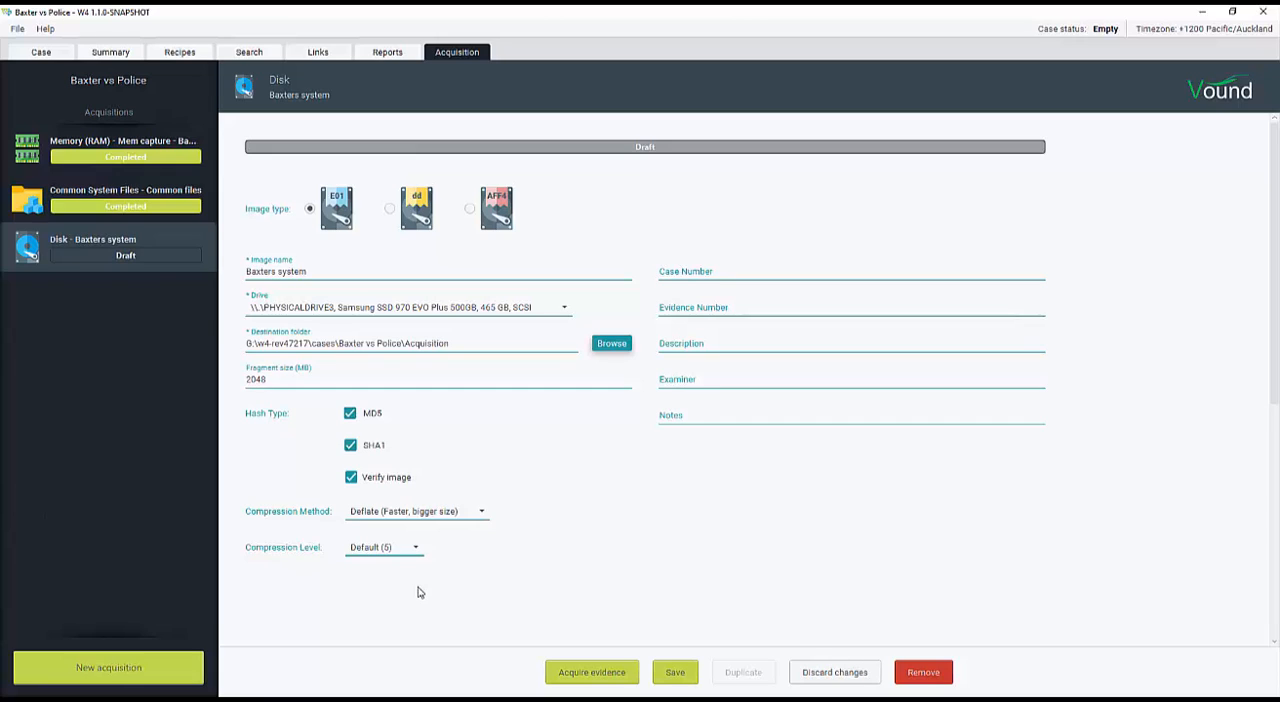
click(416, 550)
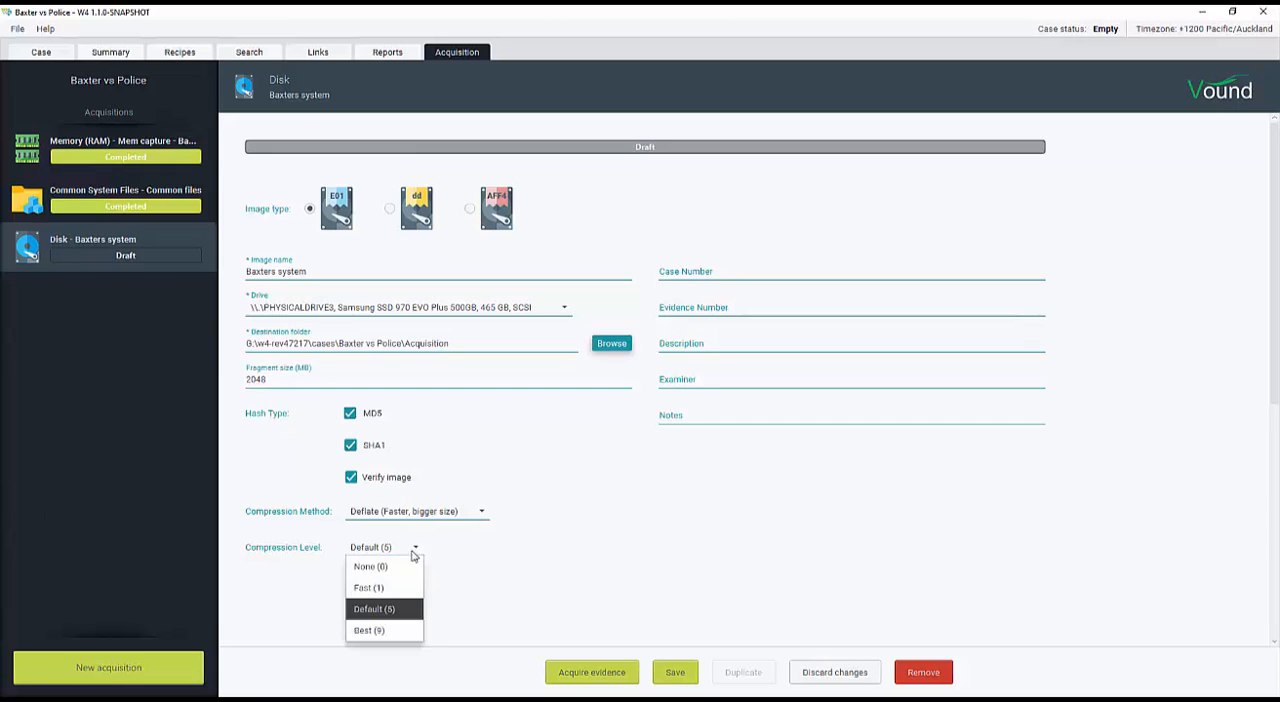
click(375, 631)
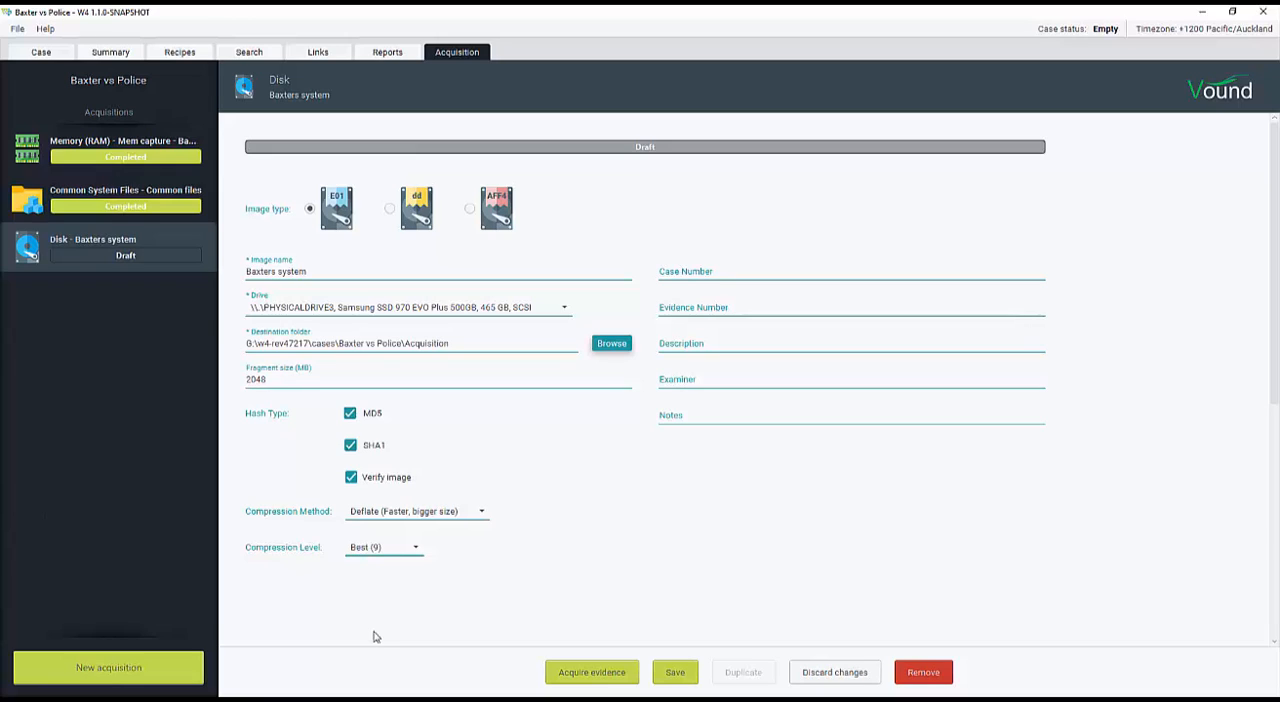